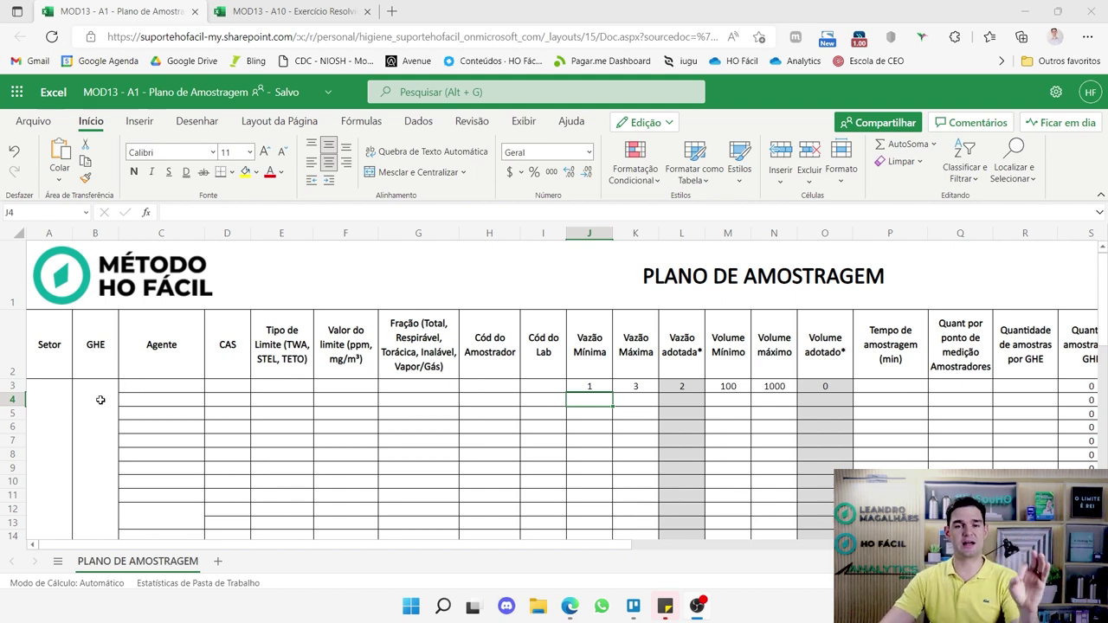
# - Review the blank sampling plan's row 3 fields from Agente through CAS, limit type and value, Fração, Cód do Amostrador and Cód do Lab
pyautogui.click(198, 390)
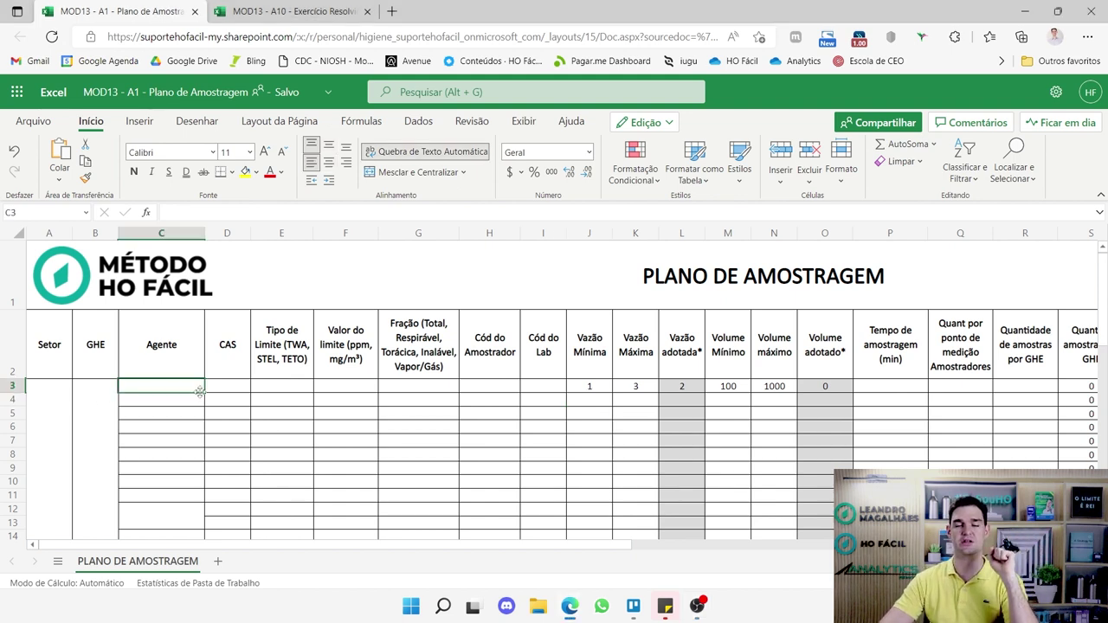
pyautogui.press('Right')
pyautogui.press('Right')
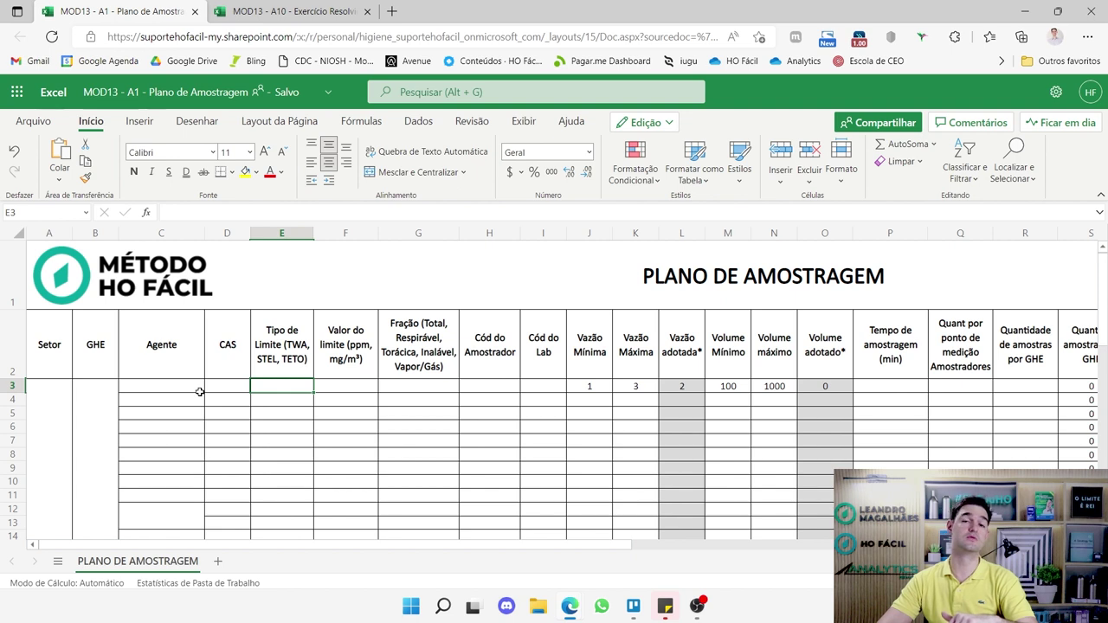
pyautogui.press('Tab')
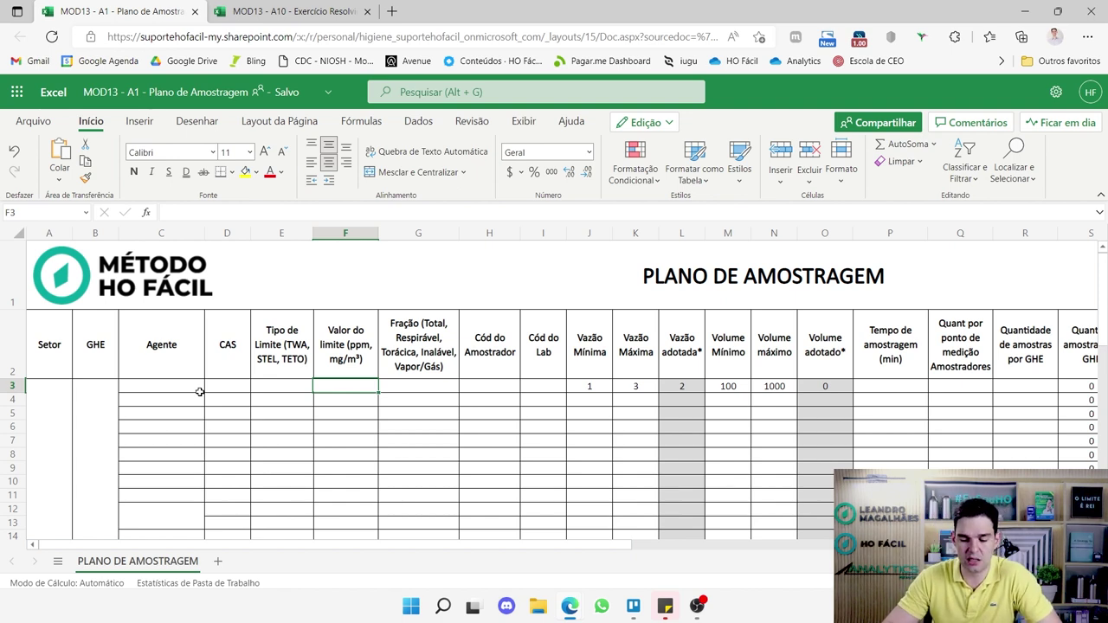
pyautogui.press('Right')
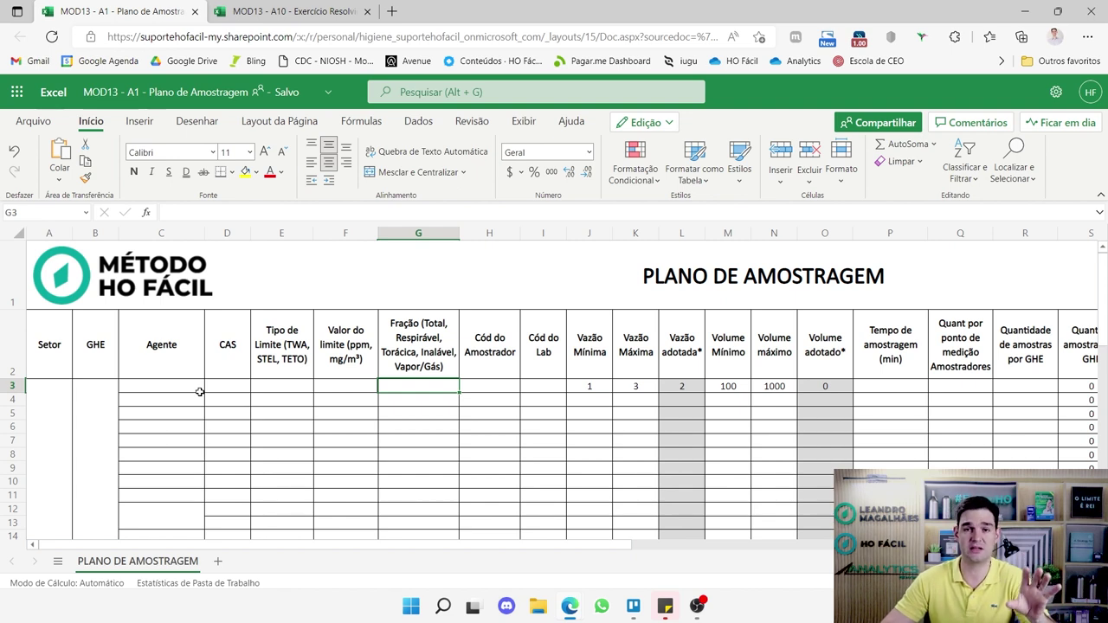
pyautogui.press('Right')
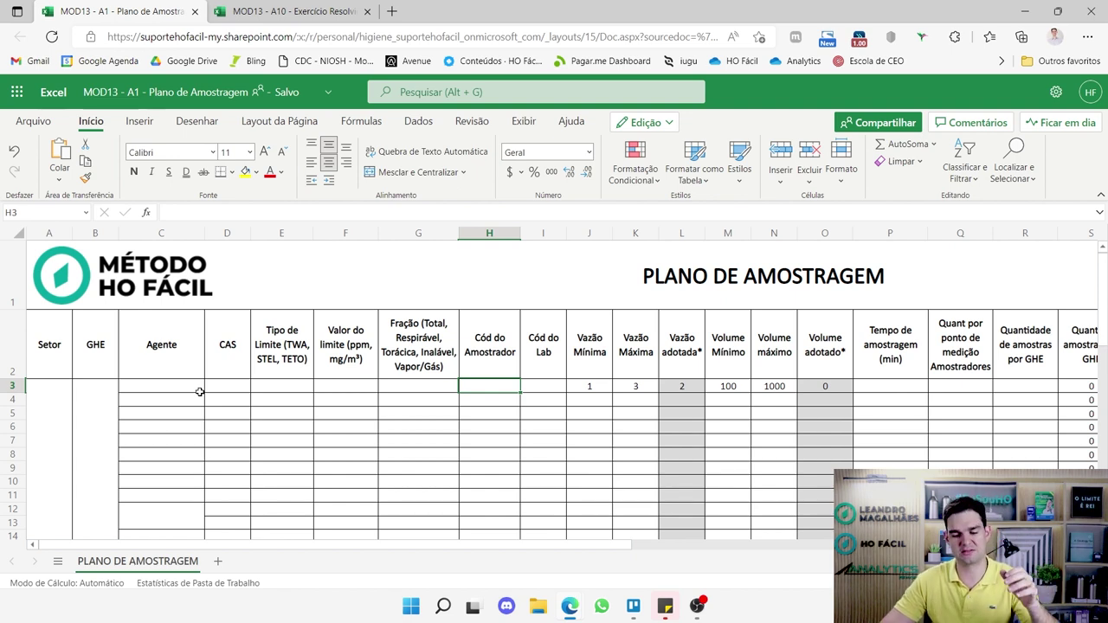
pyautogui.press('Right')
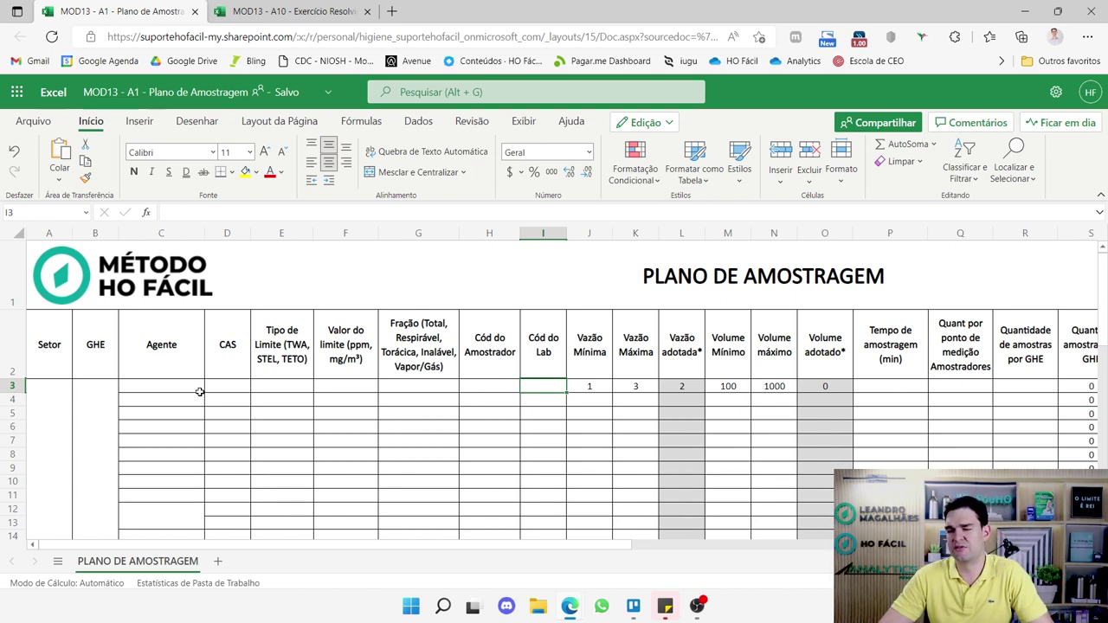
# - Examine the flow rate, volume and Tempo de amostragem fields in row 3, including the formula behind Volume adotado
pyautogui.press('Right')
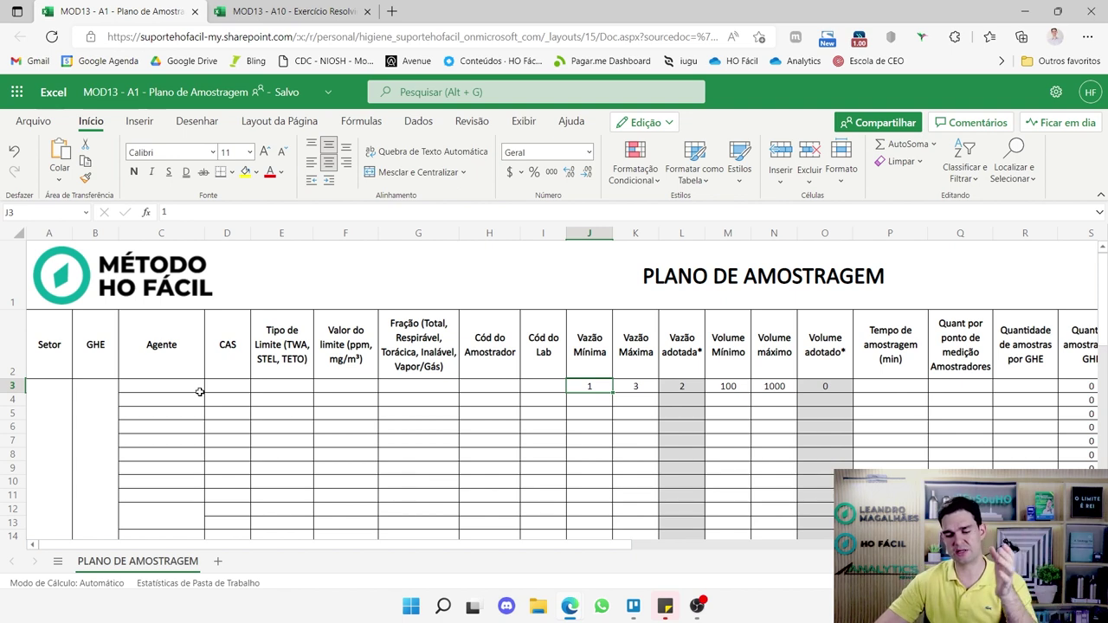
pyautogui.press('Right')
pyautogui.press('Right')
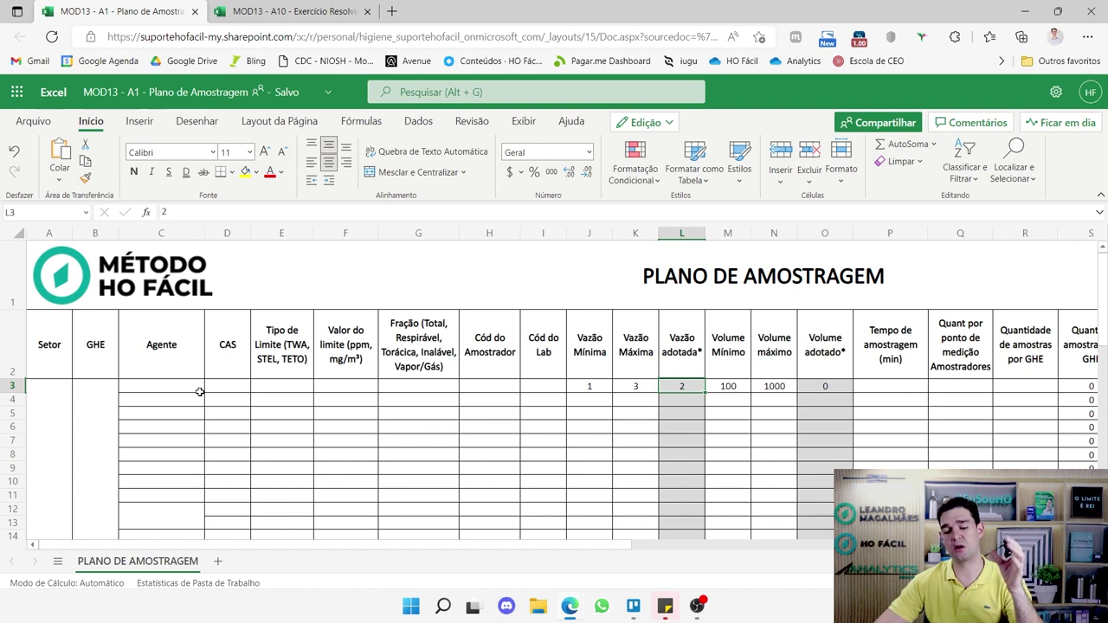
pyautogui.press('Right')
pyautogui.press('Right')
pyautogui.press('Right')
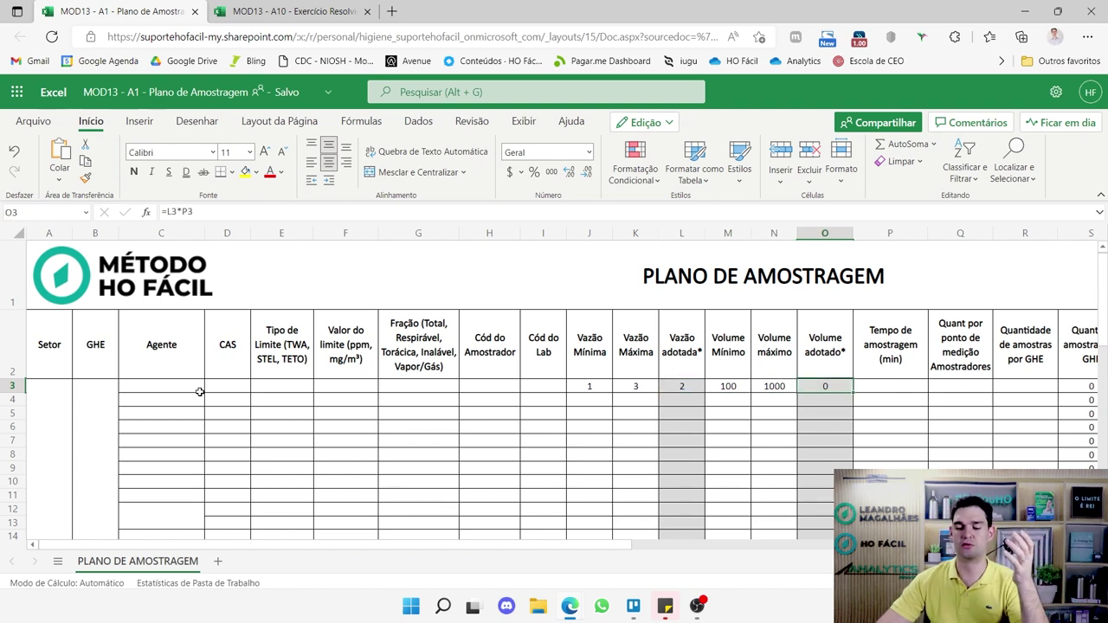
pyautogui.press('Right')
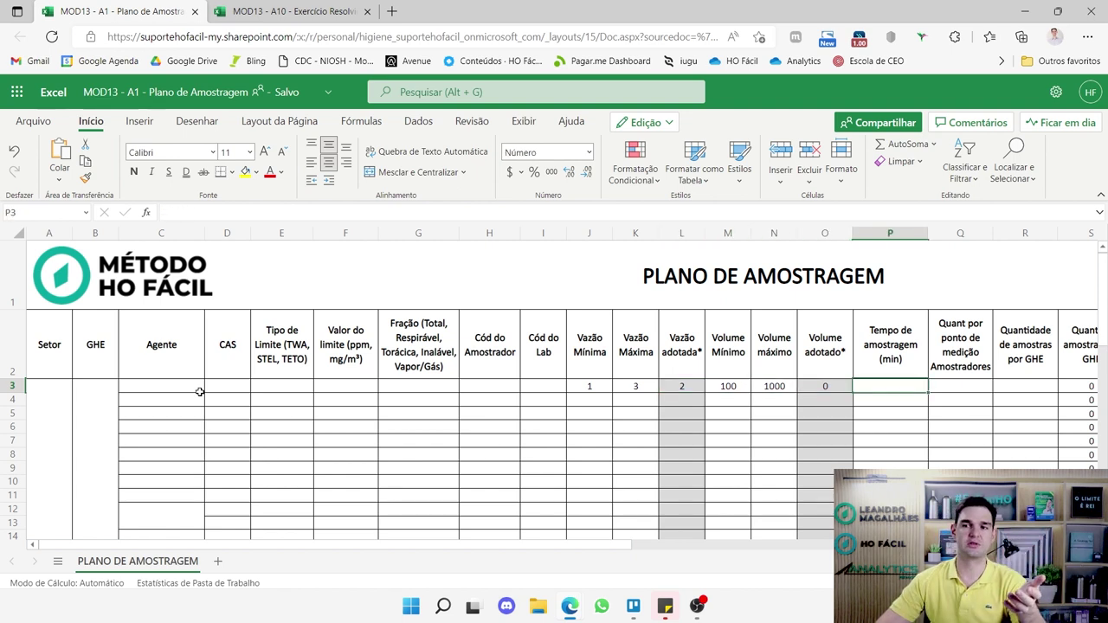
pyautogui.press('Left')
pyautogui.press('Right')
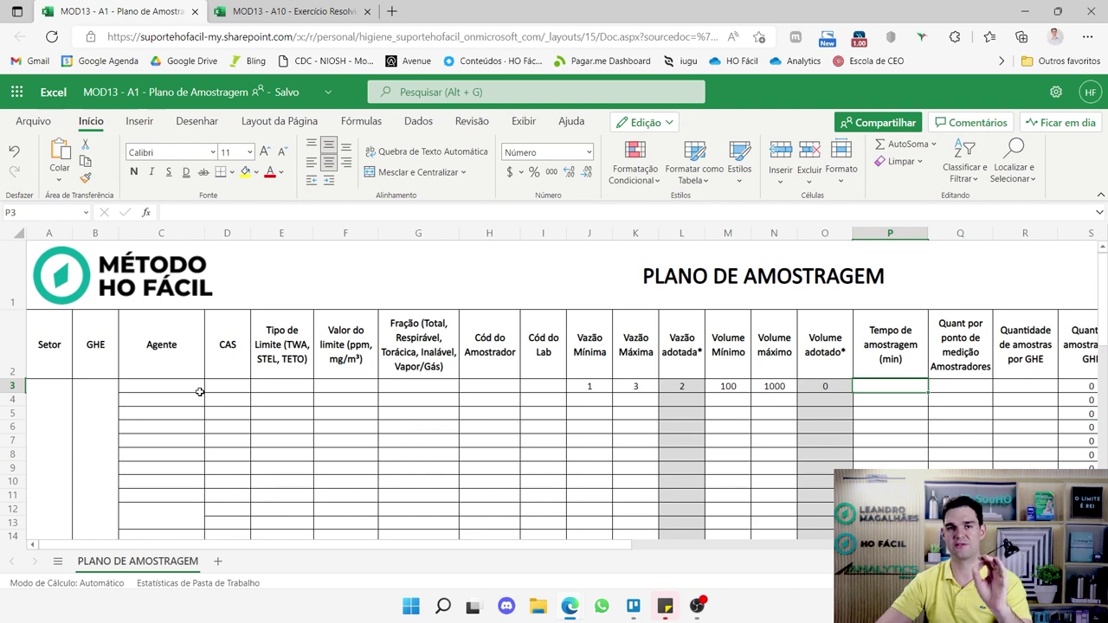
# - Examine the sample quantity fields per measuring point and per GHE in row 3, plus Acessórios e equipamentos necessários
pyautogui.press('Right')
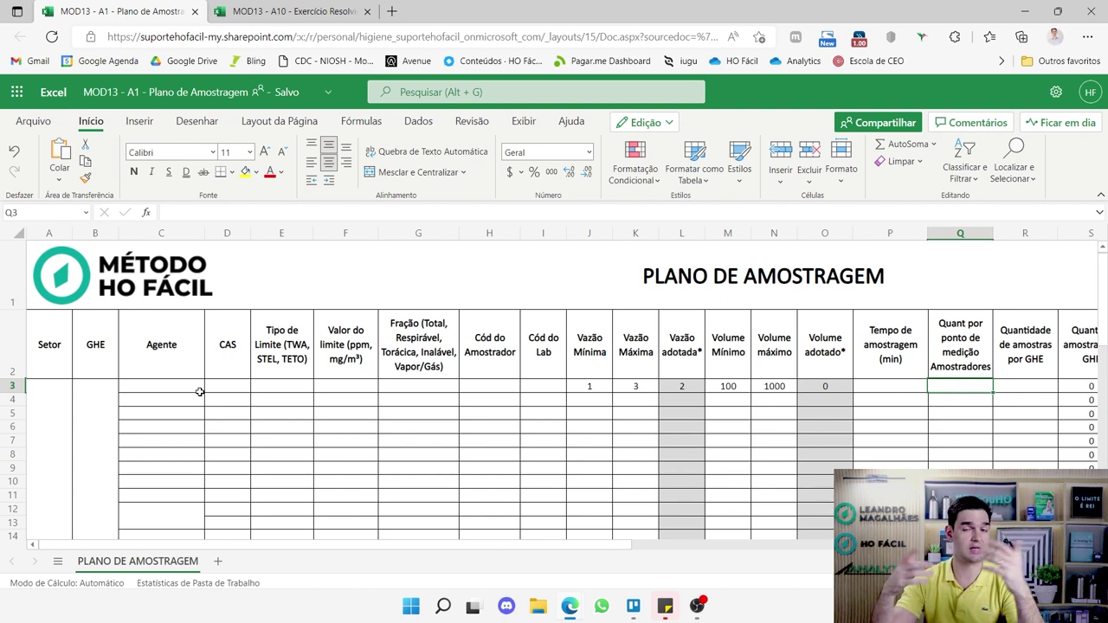
pyautogui.press('Right')
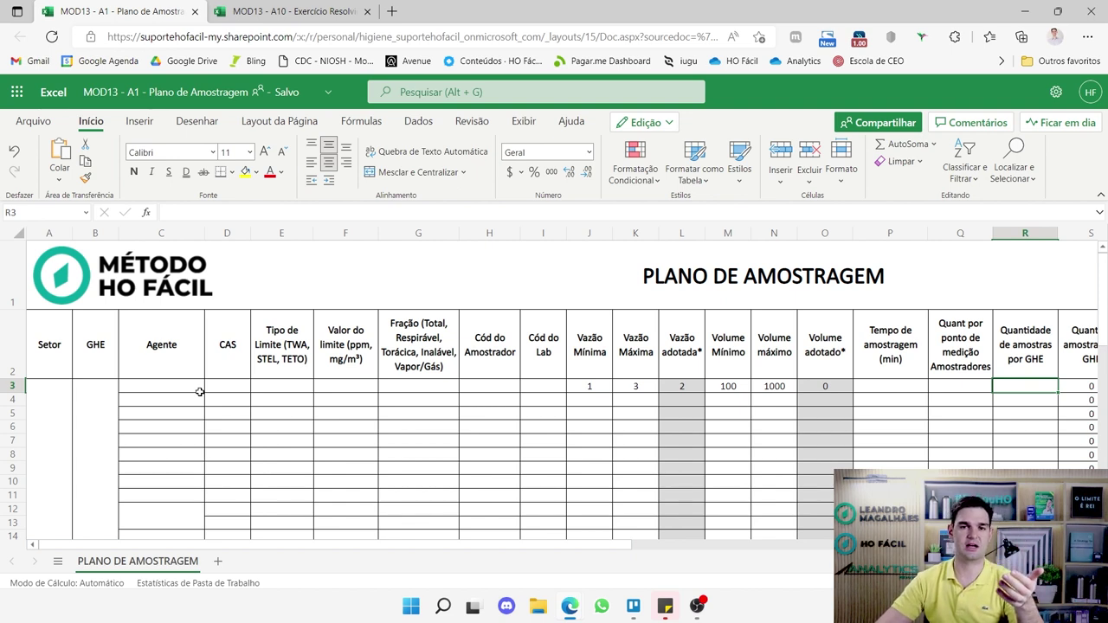
pyautogui.press('Right')
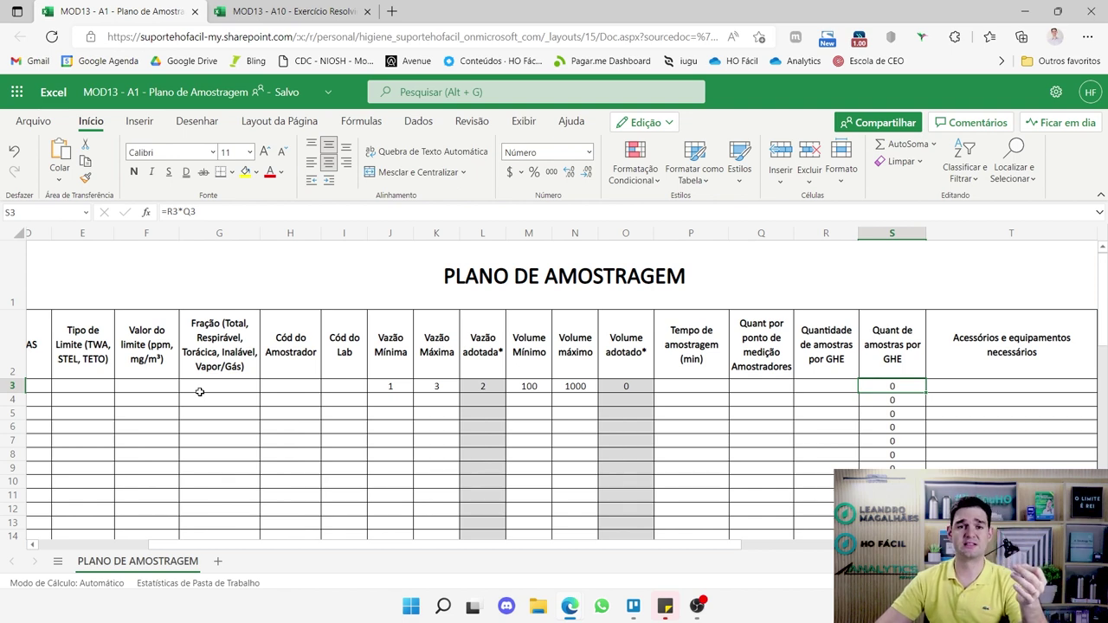
pyautogui.press('Left')
pyautogui.press('Left')
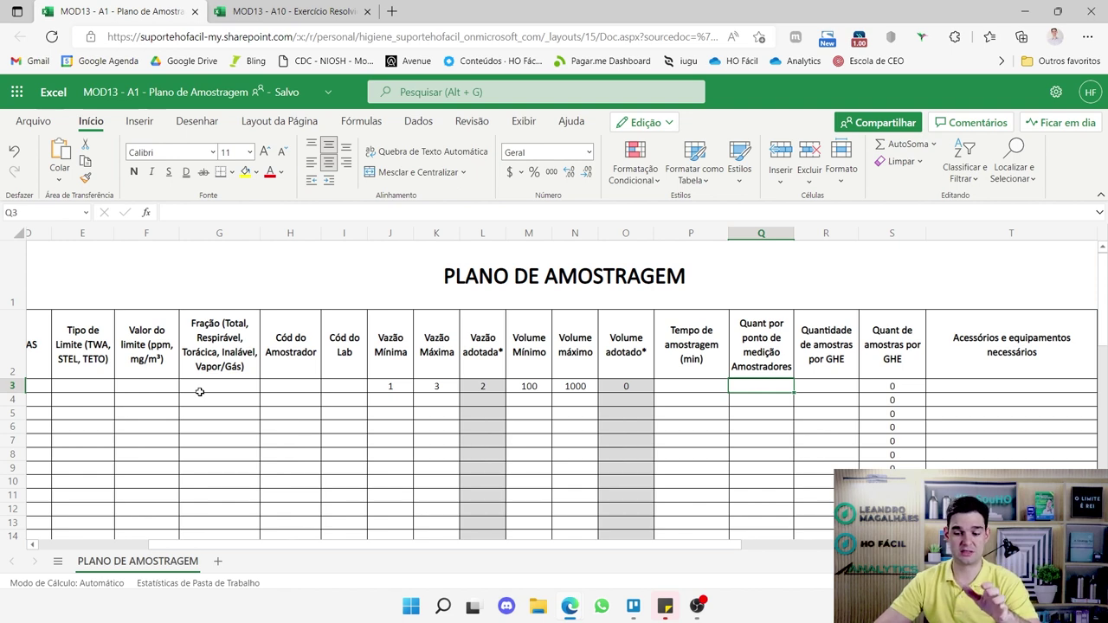
pyautogui.press('Tab')
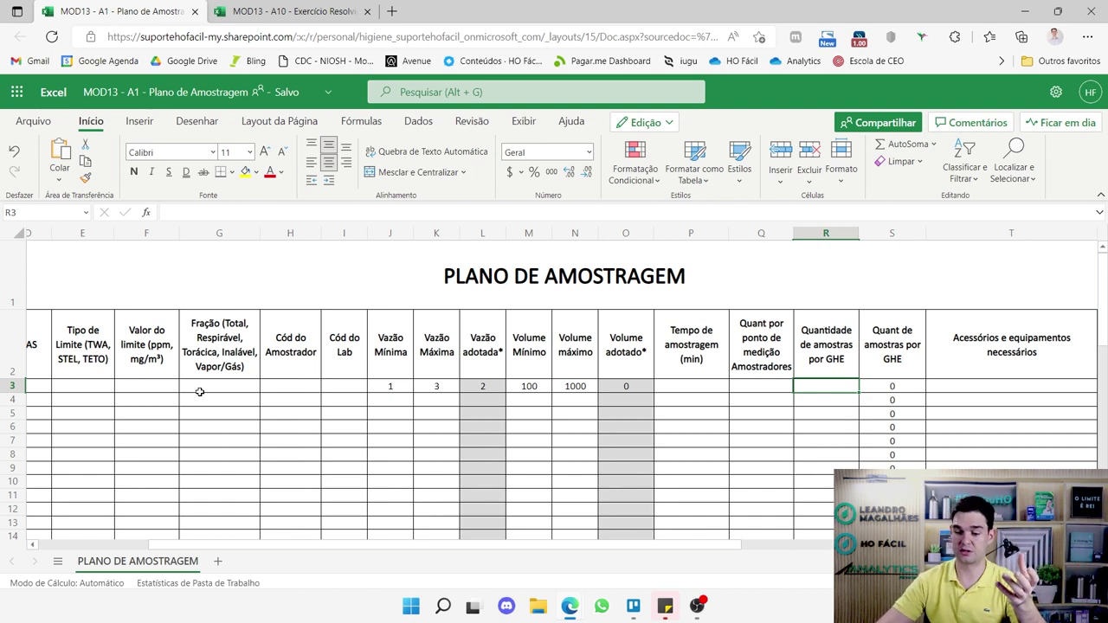
pyautogui.press('Right')
pyautogui.press('Right')
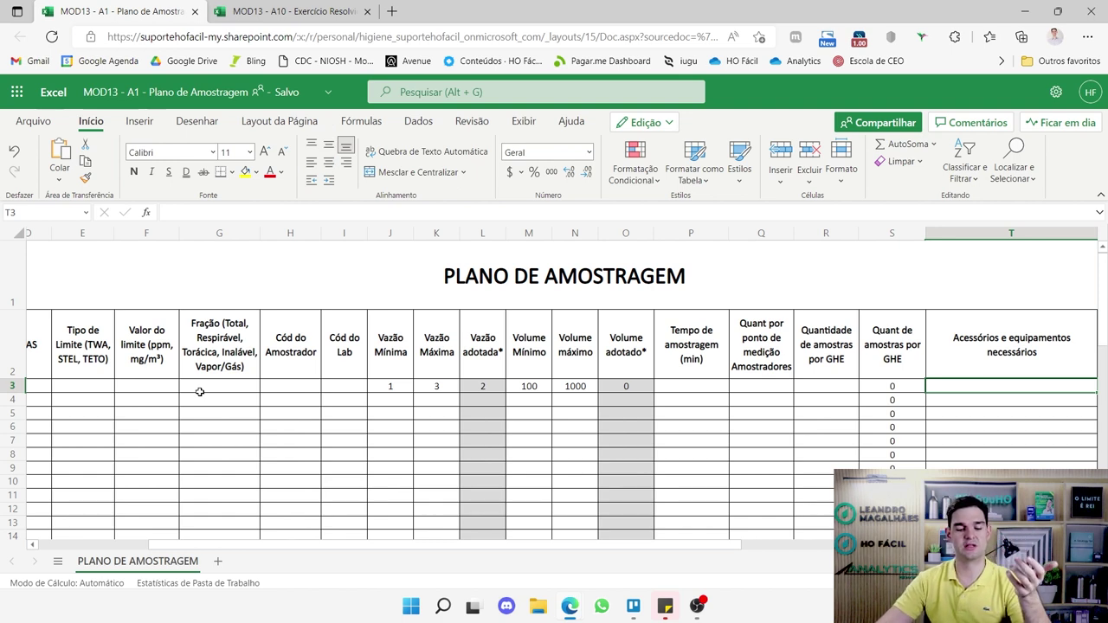
# - Switch to the solved welding exercise workbook and review its Setor, GHE and the Agente list down to Dióxido de nitrogênio
pyautogui.click(268, 10)
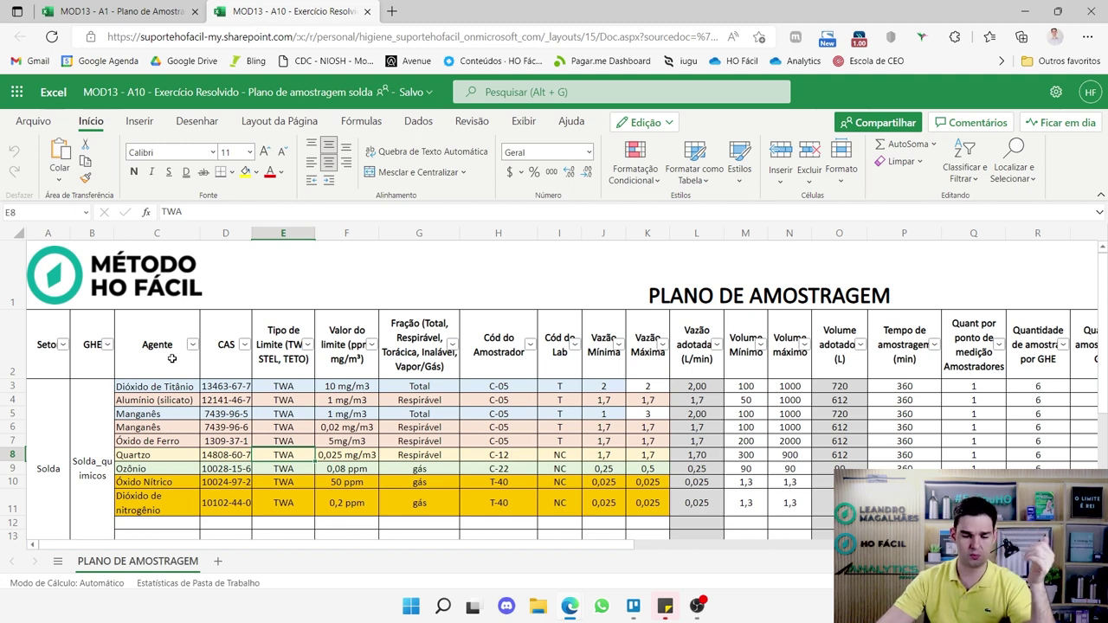
pyautogui.click(38, 438)
pyautogui.press('Right')
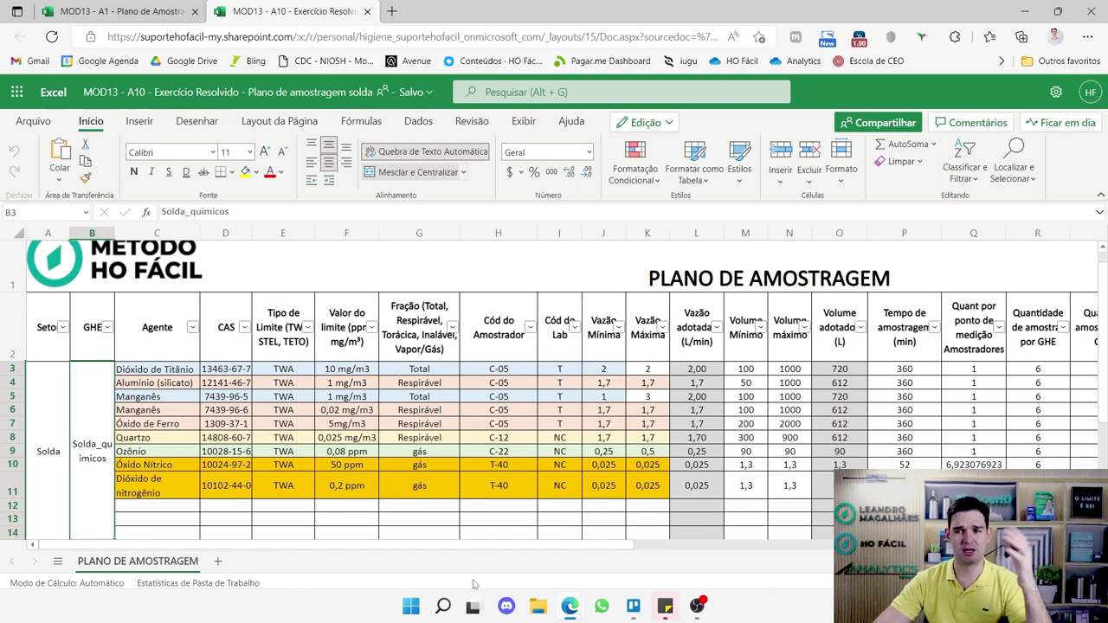
pyautogui.press('Right')
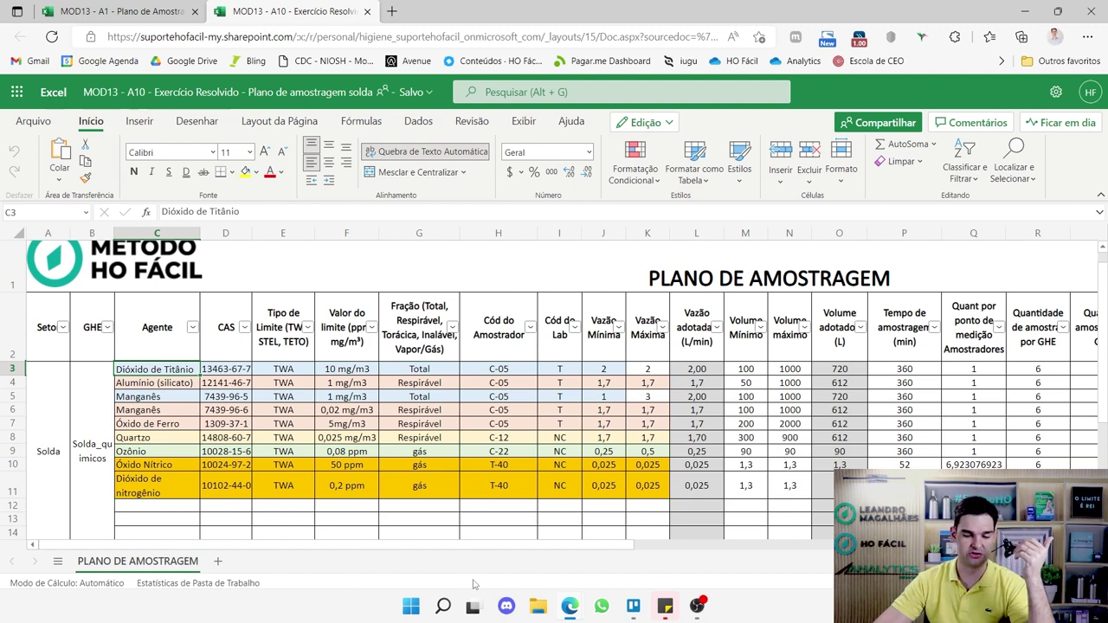
pyautogui.press('Down')
pyautogui.press('Down')
pyautogui.press('Down')
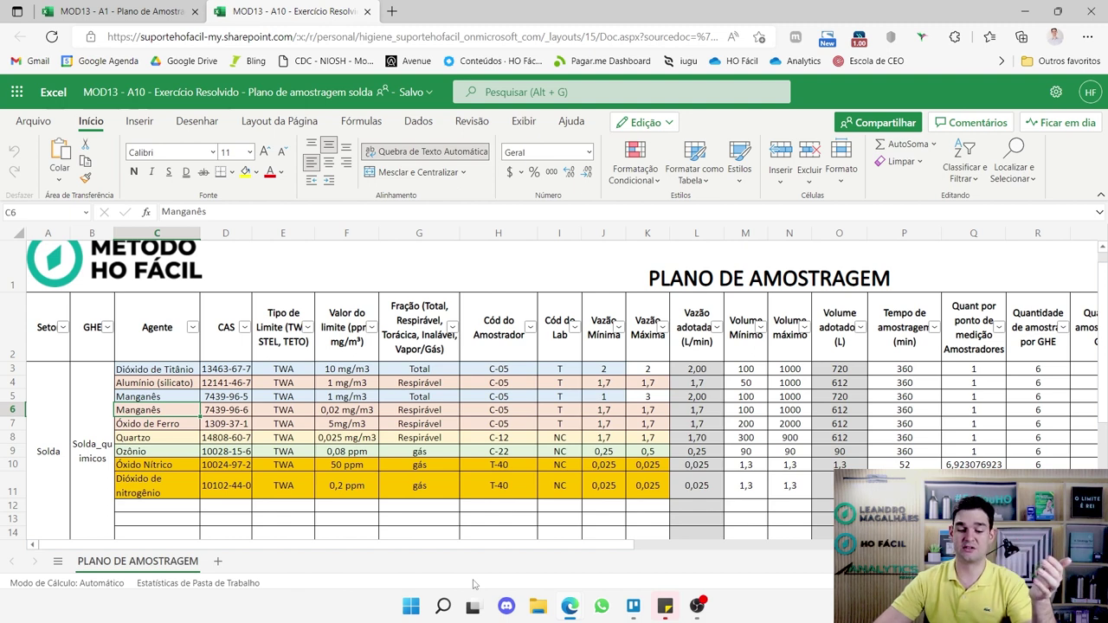
pyautogui.press('Down')
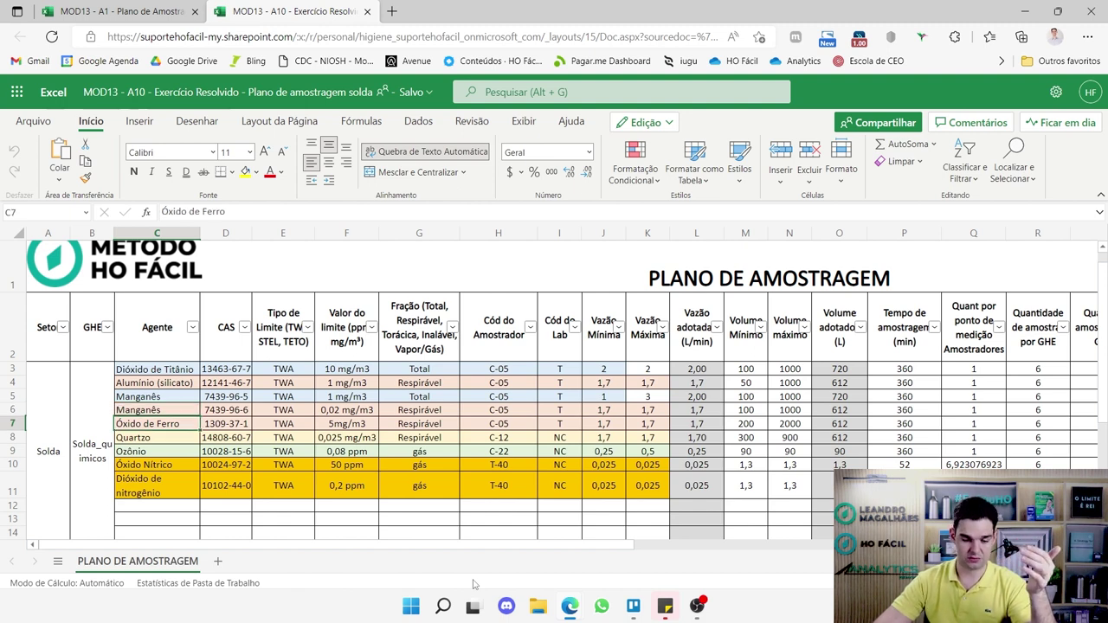
pyautogui.press('Down')
pyautogui.press('Down')
pyautogui.press('Down')
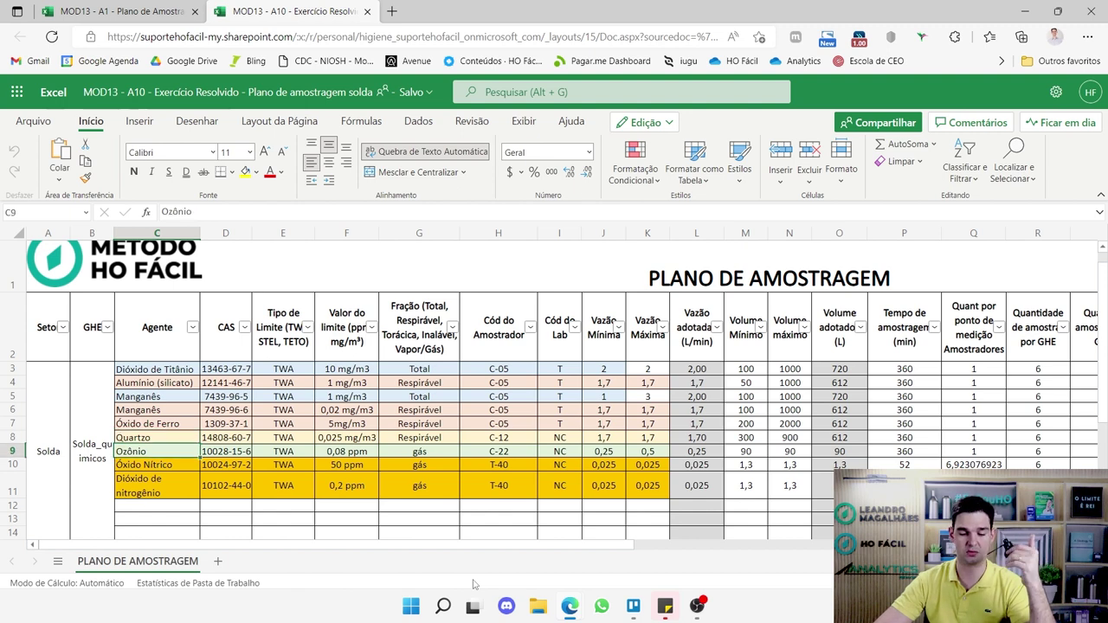
pyautogui.press('Down')
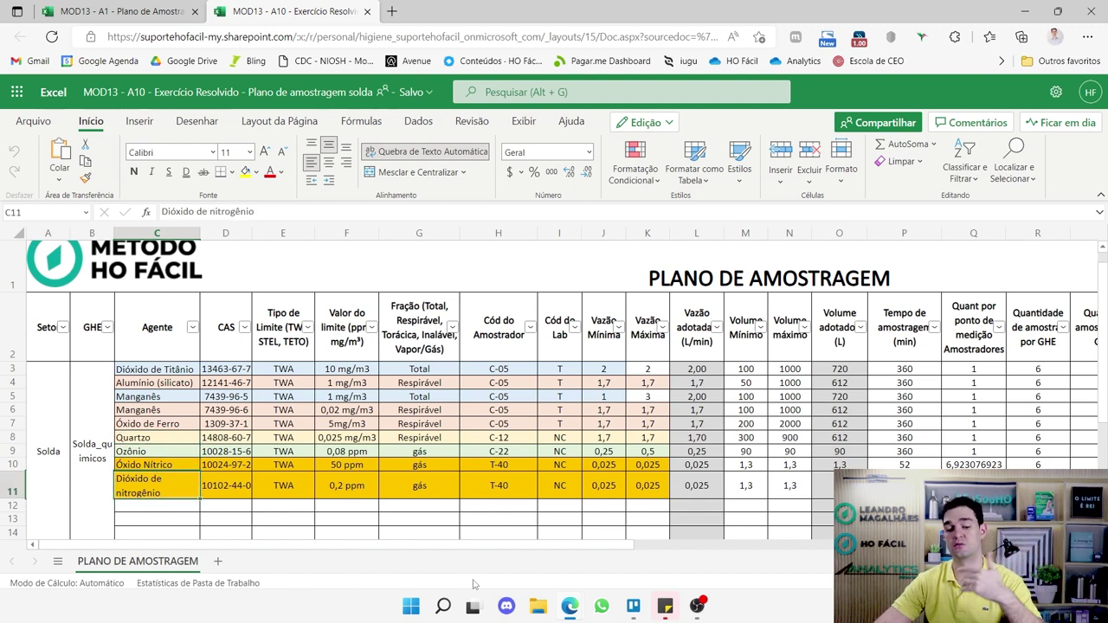
# - Review the CAS numbers and the Tipo de Limite entries for the agents in the solved welding plan
pyautogui.press('Up')
pyautogui.press('Up')
pyautogui.press('Up')
pyautogui.press('Up')
pyautogui.press('Right')
pyautogui.press('Up')
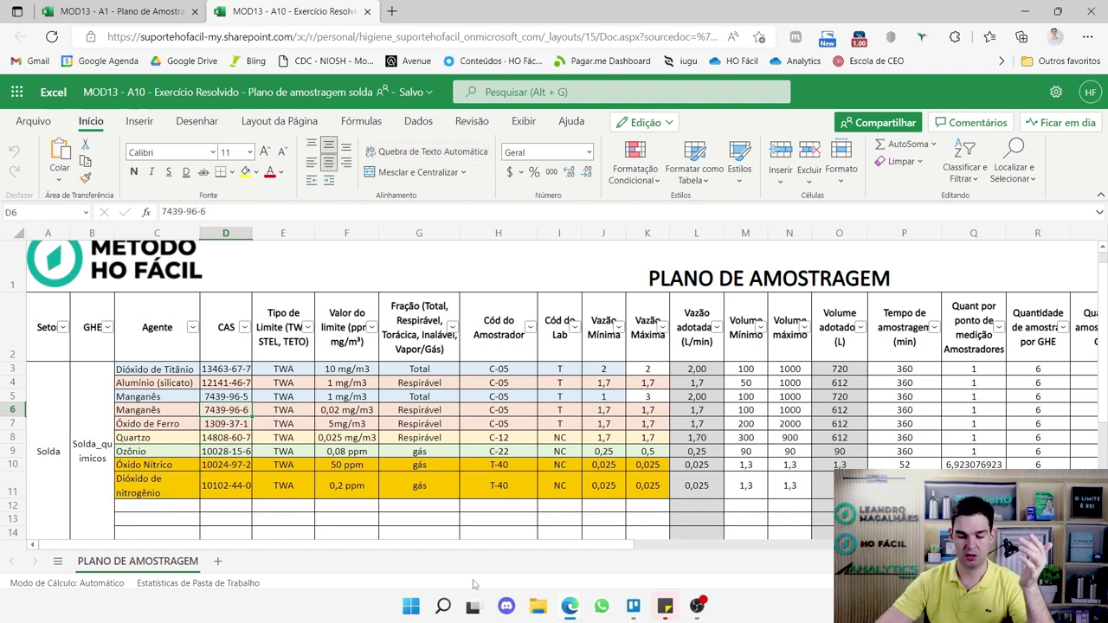
pyautogui.press('Up')
pyautogui.press('Up')
pyautogui.press('Up')
pyautogui.press('Right')
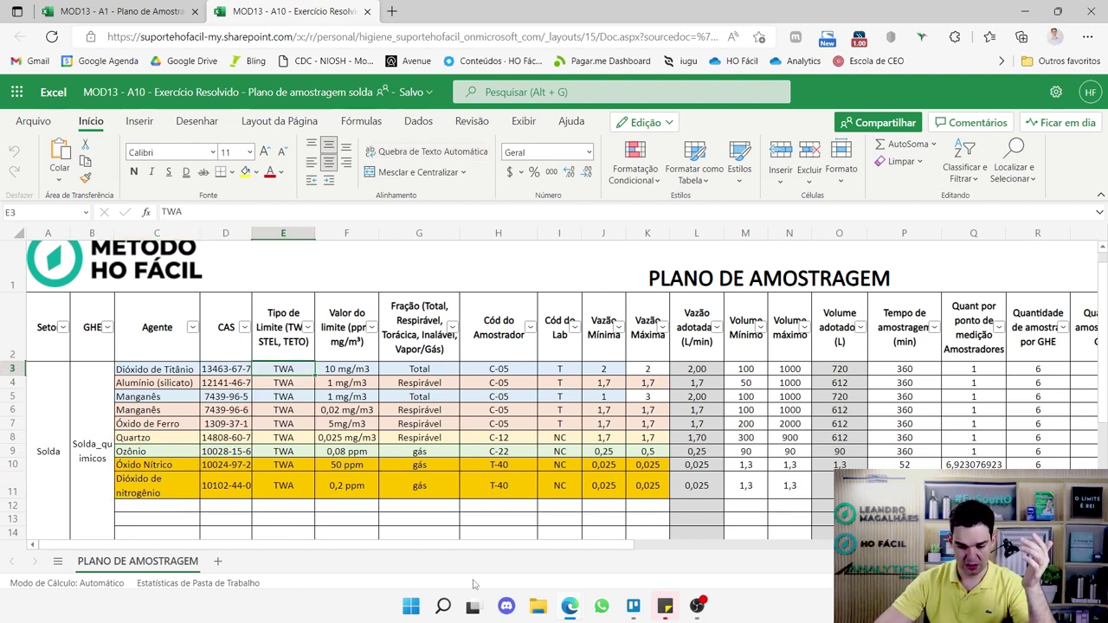
pyautogui.press('Up')
pyautogui.press('Down')
pyautogui.press('Down')
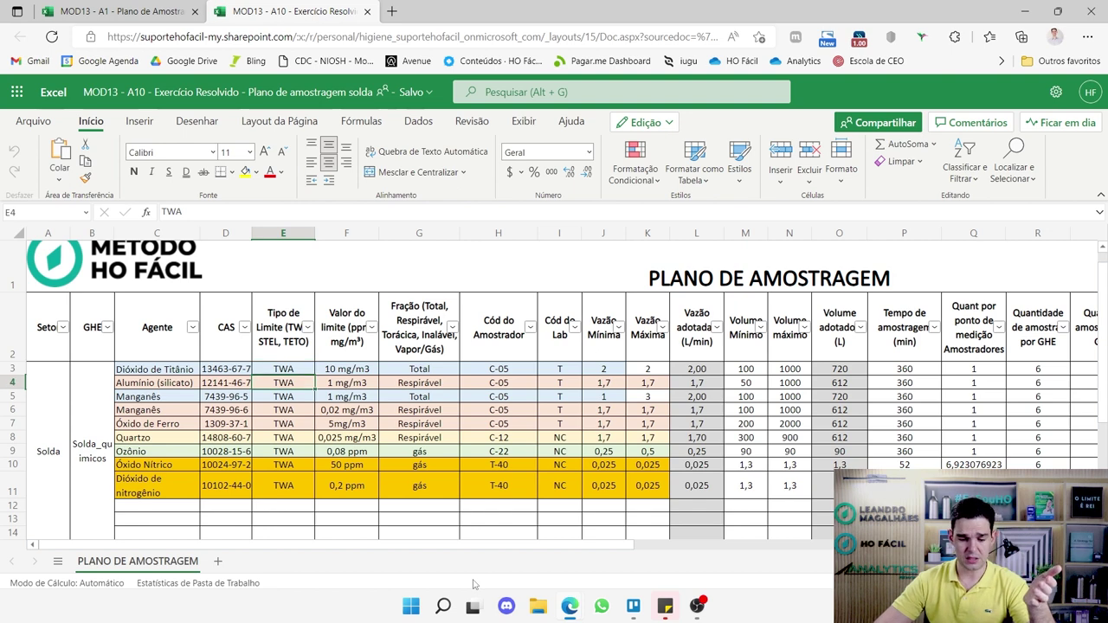
pyautogui.press('Down')
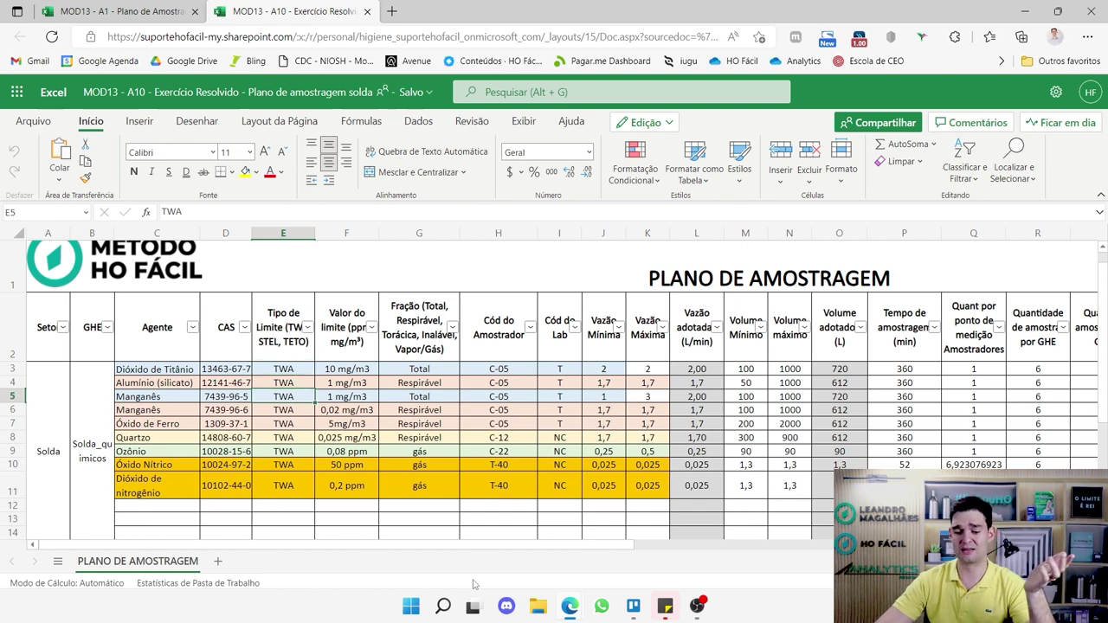
# - Compare the limit values and the Fração entries of the two Manganês rows in the solved plan
pyautogui.press('Right')
pyautogui.press('Left')
pyautogui.press('Left')
pyautogui.press('Left')
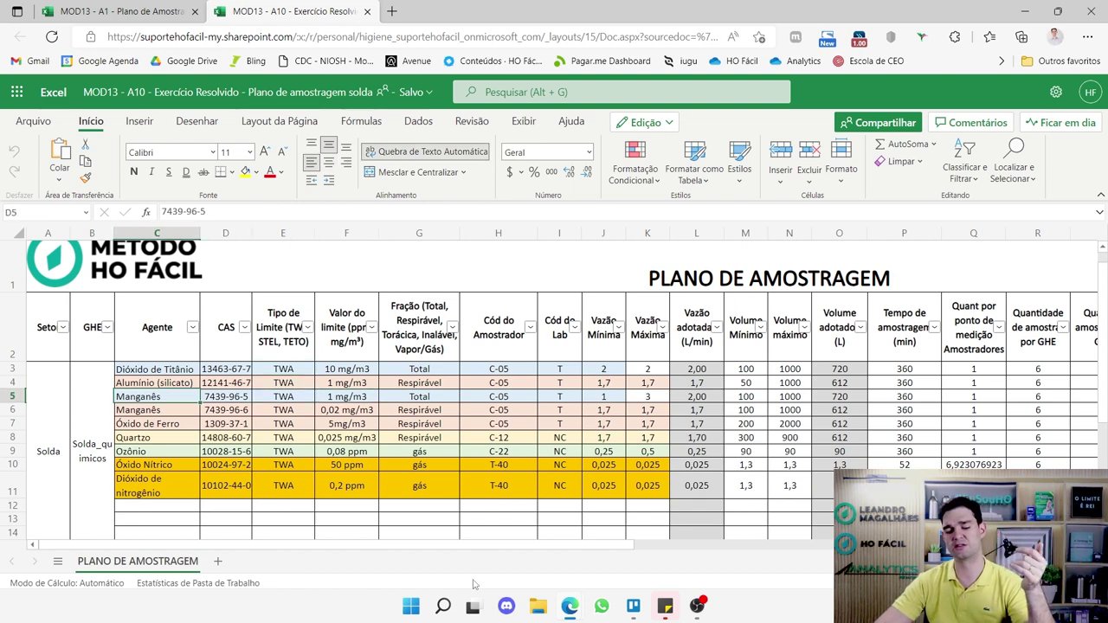
pyautogui.press('Right')
pyautogui.press('Right')
pyautogui.press('Down')
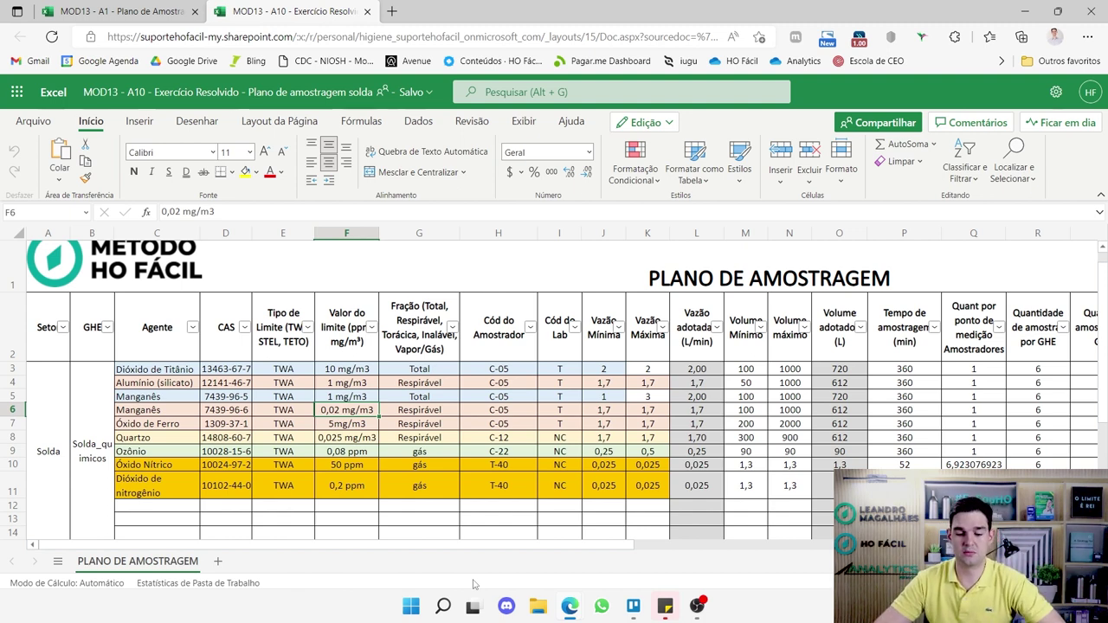
pyautogui.press('Right')
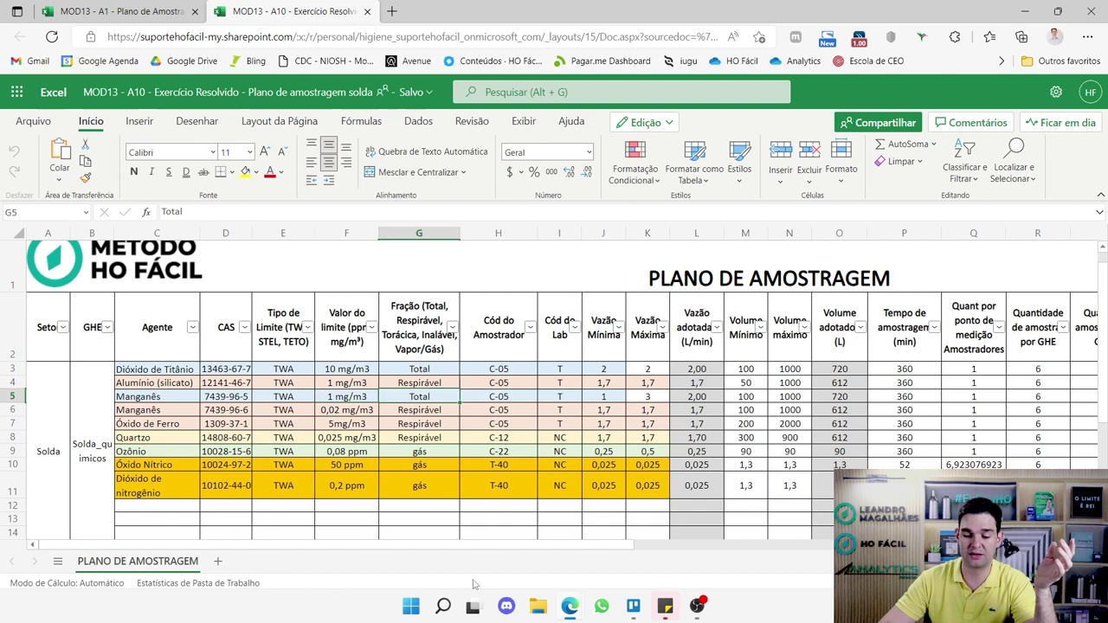
pyautogui.press('Up')
pyautogui.press('Up')
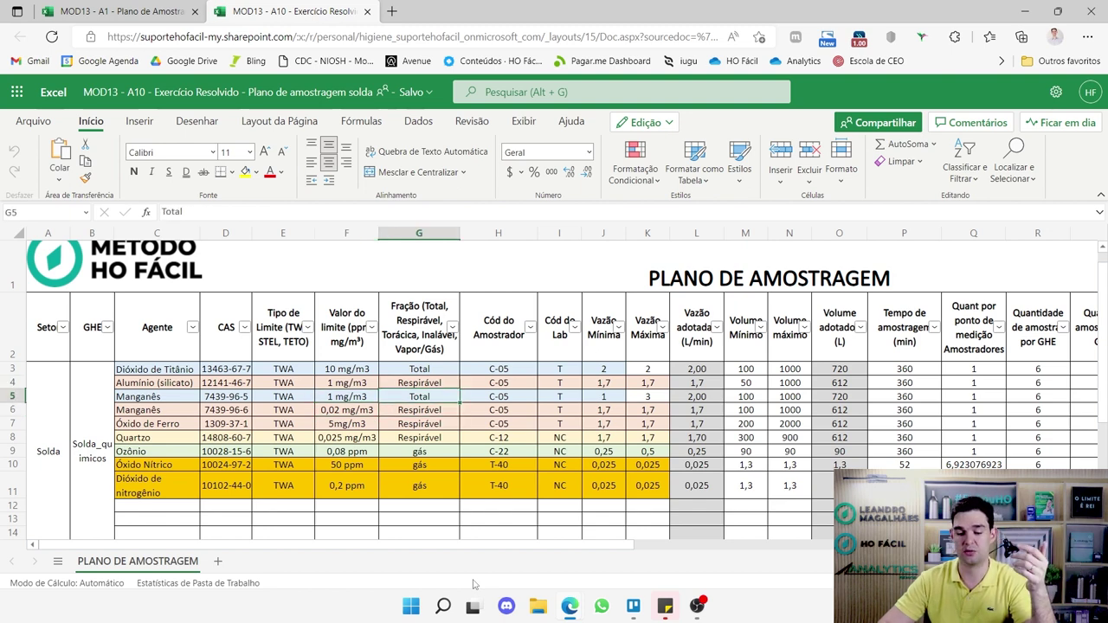
# - Examine the Cód do Amostrador, Cód do Lab and Vazão Mínima entries for the first agents in the solved plan
pyautogui.press('Right')
pyautogui.press('Up')
pyautogui.press('Down')
pyautogui.press('Down')
pyautogui.press('Up')
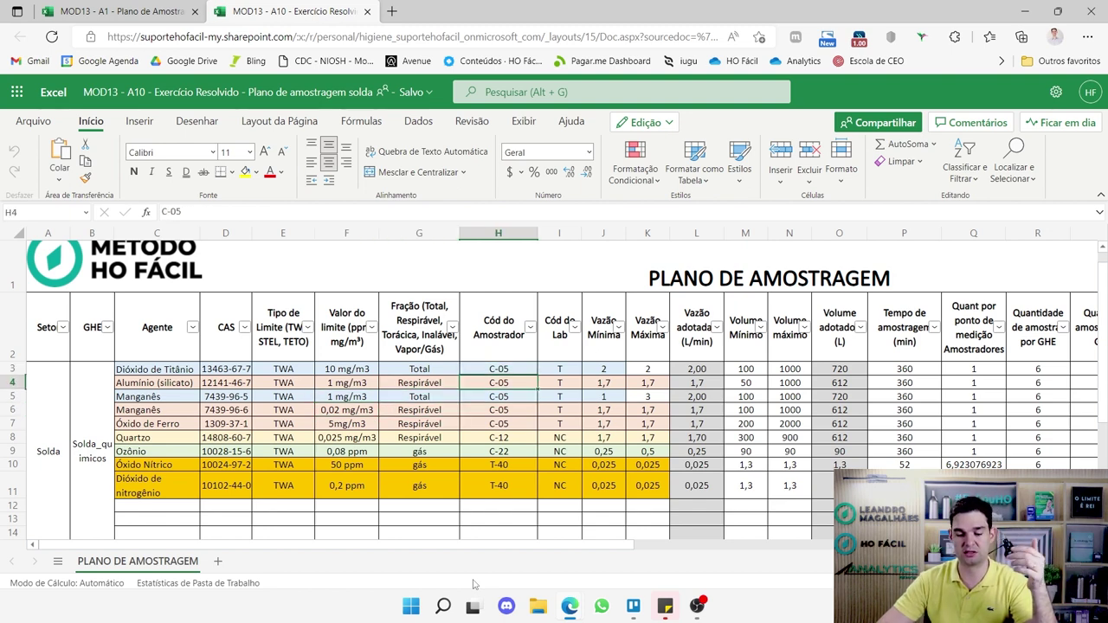
pyautogui.press('Right')
pyautogui.press('Up')
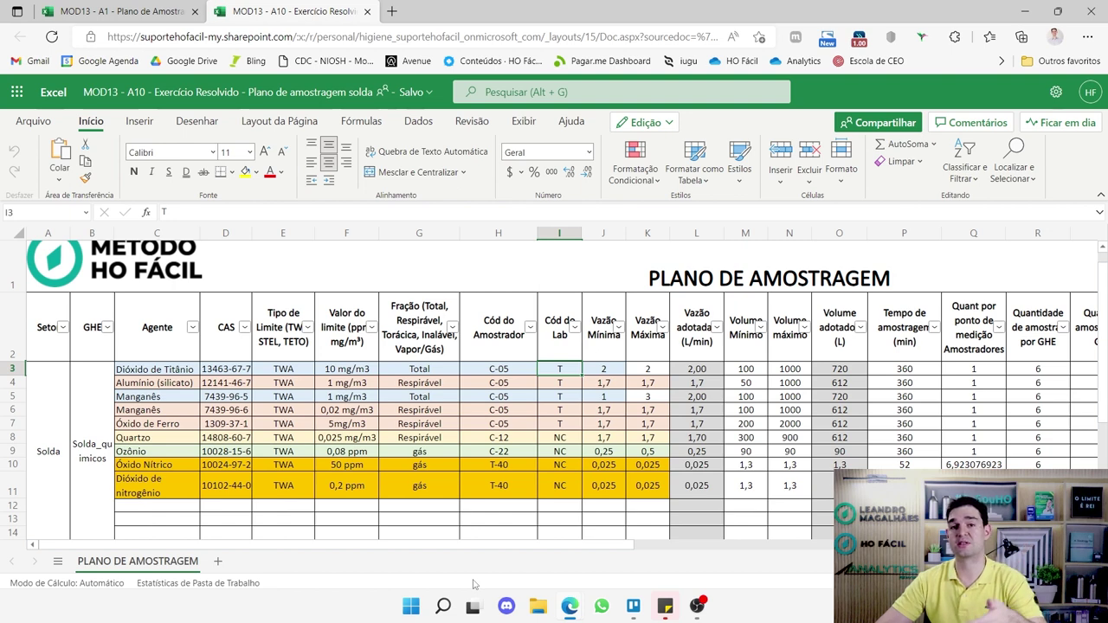
pyautogui.press('Right')
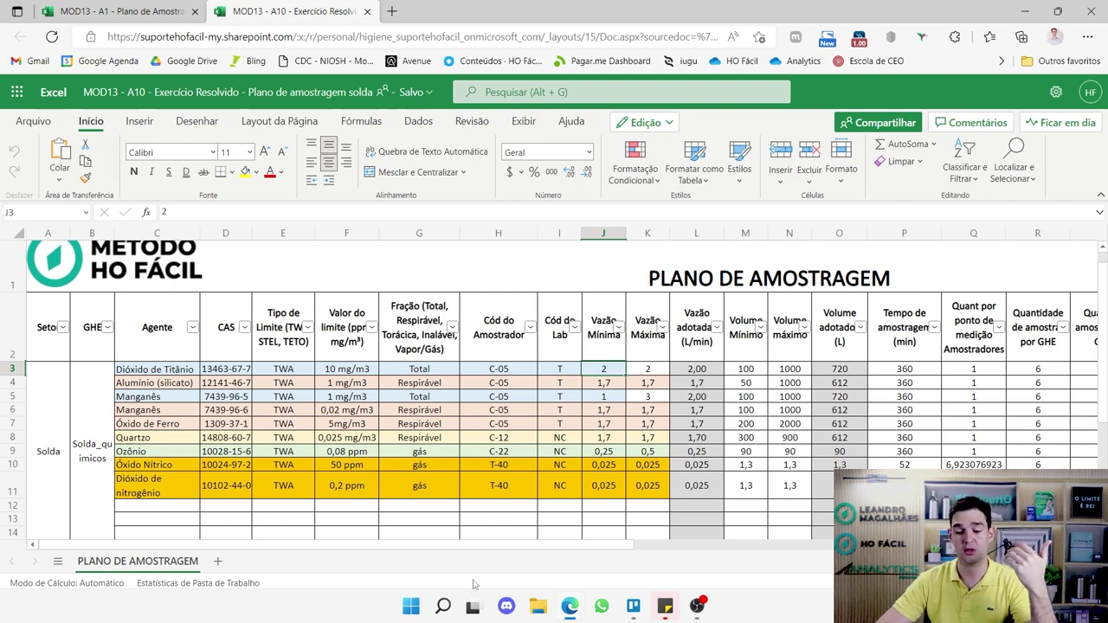
# - Review the adopted flow, minimum and maximum volumes, Tempo de amostragem and the Volume adotado formula for Dióxido de Titânio
pyautogui.press('Right')
pyautogui.press('Right')
pyautogui.press('Right')
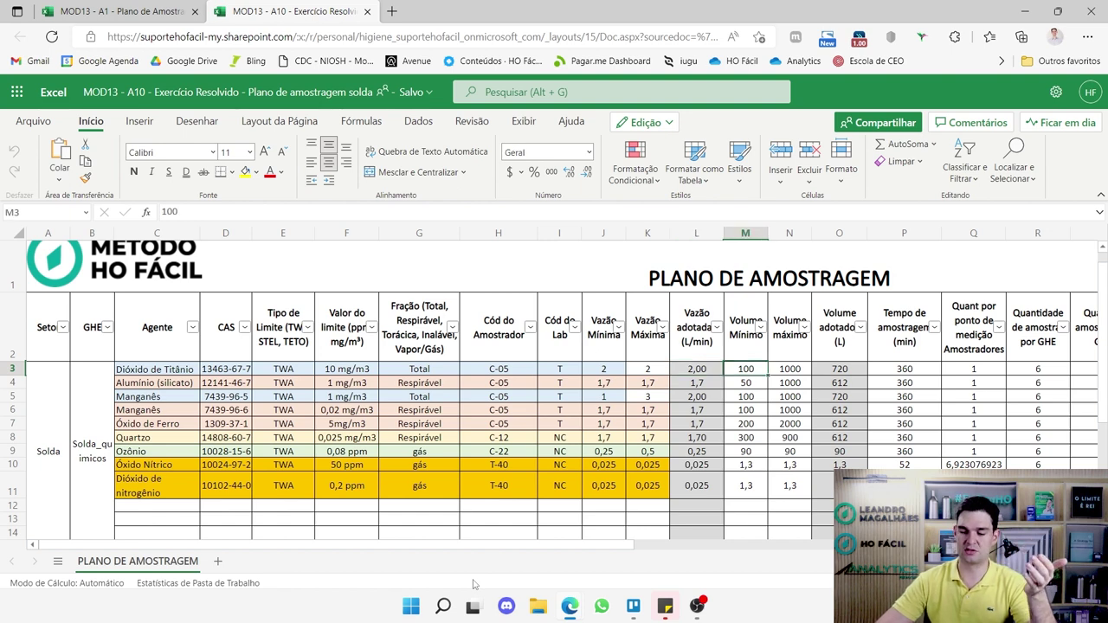
pyautogui.press('Right')
pyautogui.press('Right')
pyautogui.press('Right')
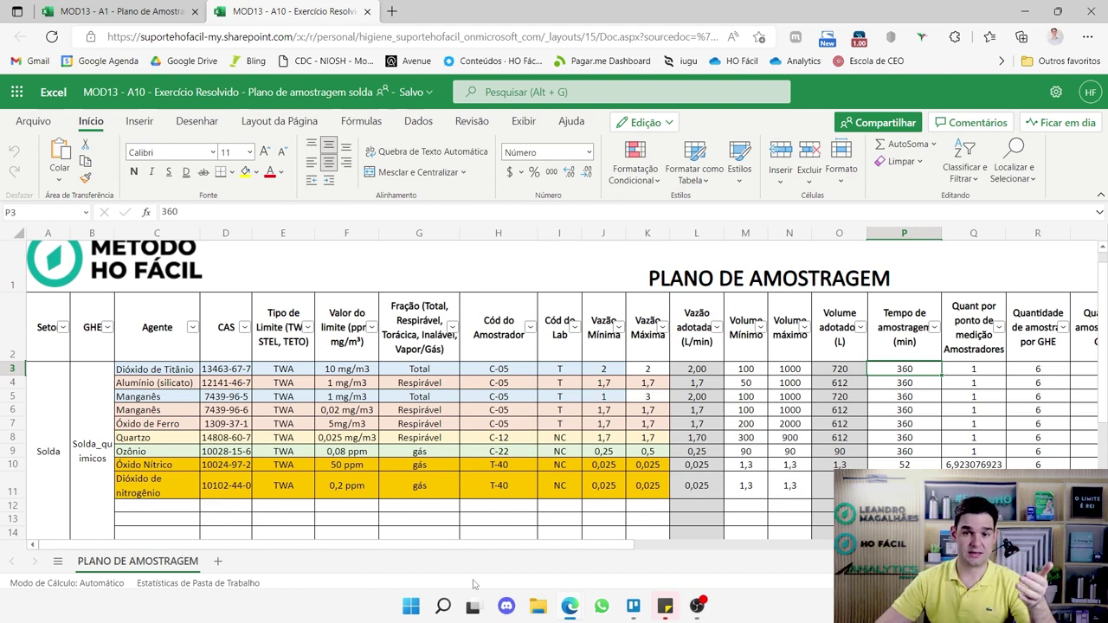
pyautogui.press('Left')
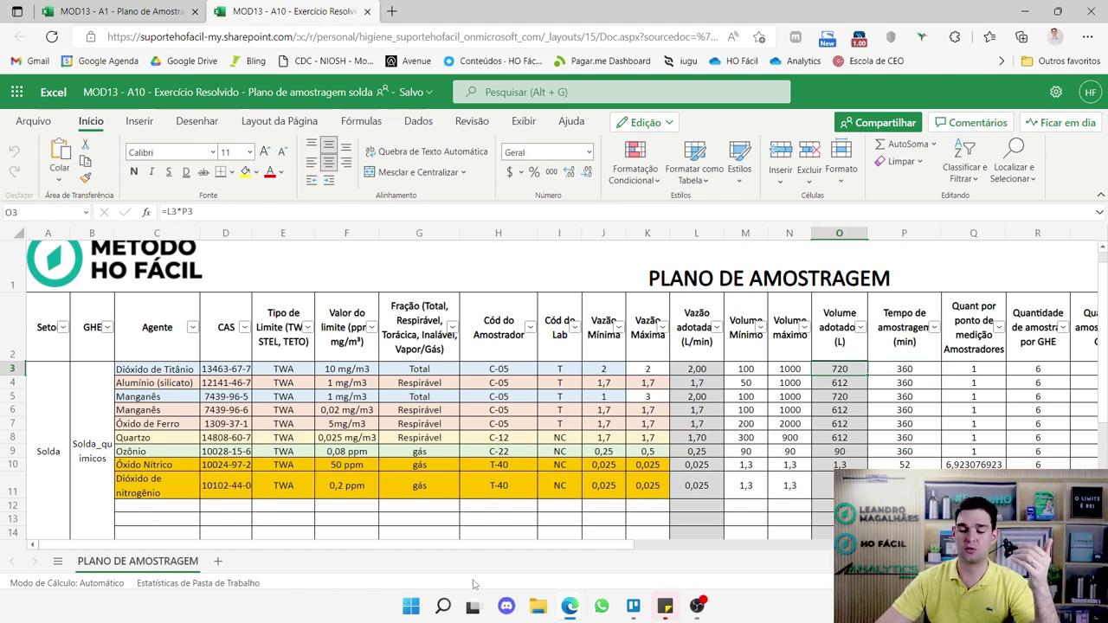
# - Check the Volume adotado formula for Alumínio (silicato) and compare its Vazão adotada with the Fração and Cód do Amostrador entries
pyautogui.press('Down')
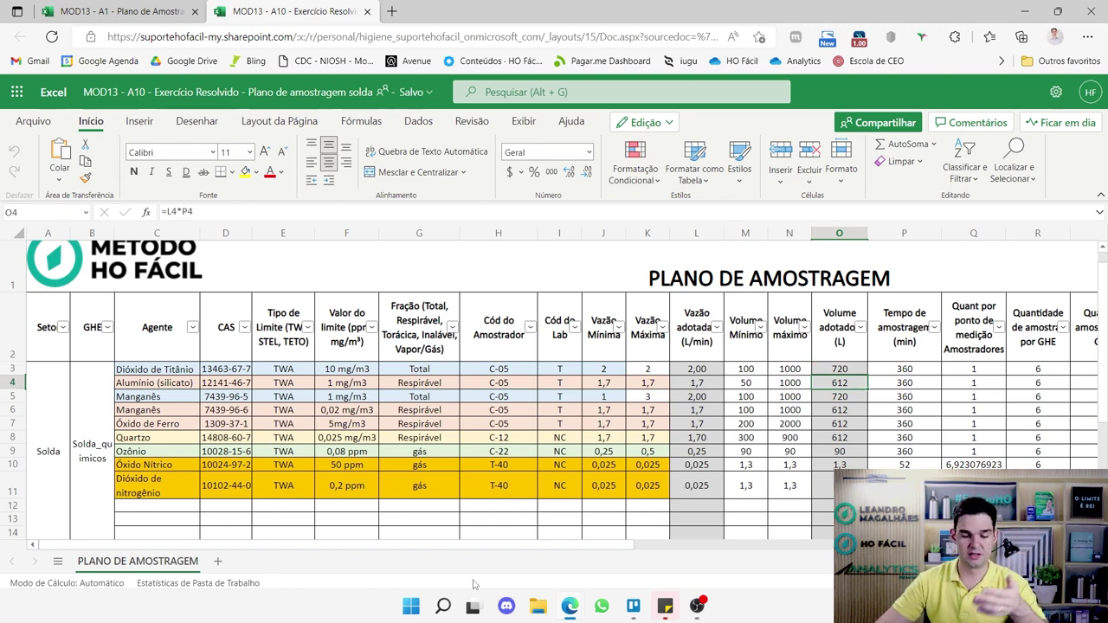
pyautogui.press('Left')
pyautogui.press('Left')
pyautogui.press('Left')
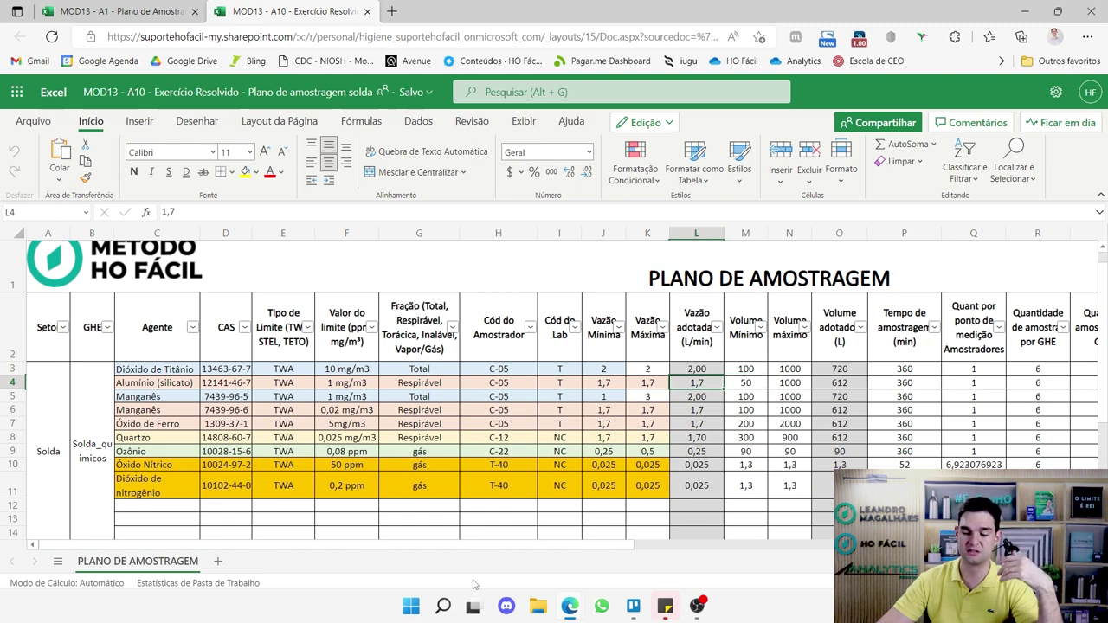
pyautogui.press('Left')
pyautogui.press('Left')
pyautogui.press('Left')
pyautogui.press('Left')
pyautogui.press('Left')
pyautogui.press('Right')
pyautogui.press('Right')
pyautogui.press('Right')
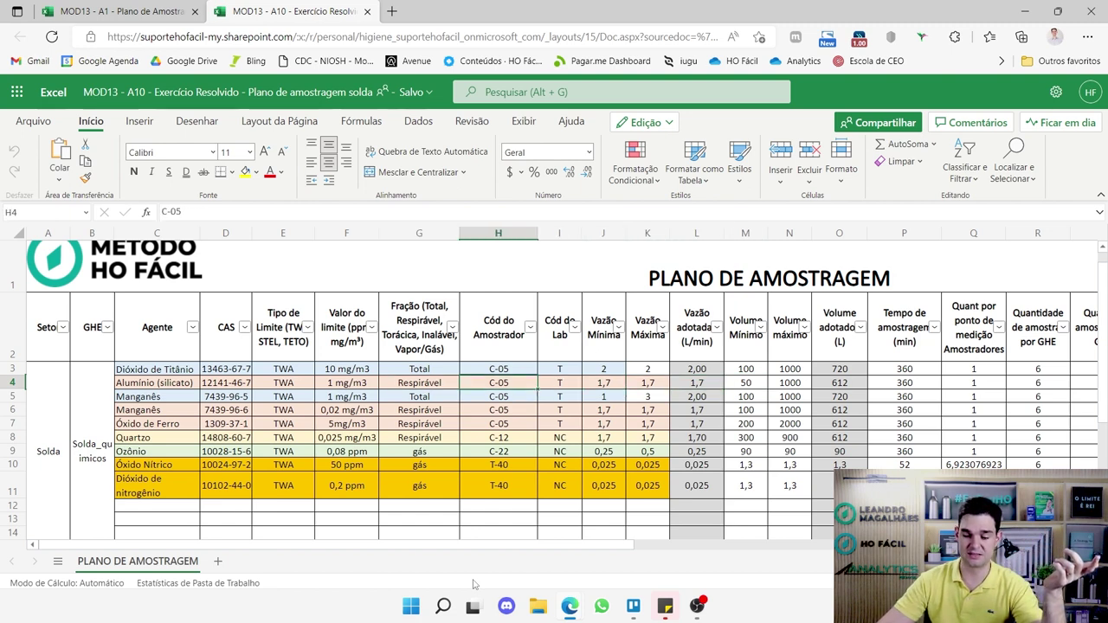
pyautogui.press('Right')
pyautogui.press('Right')
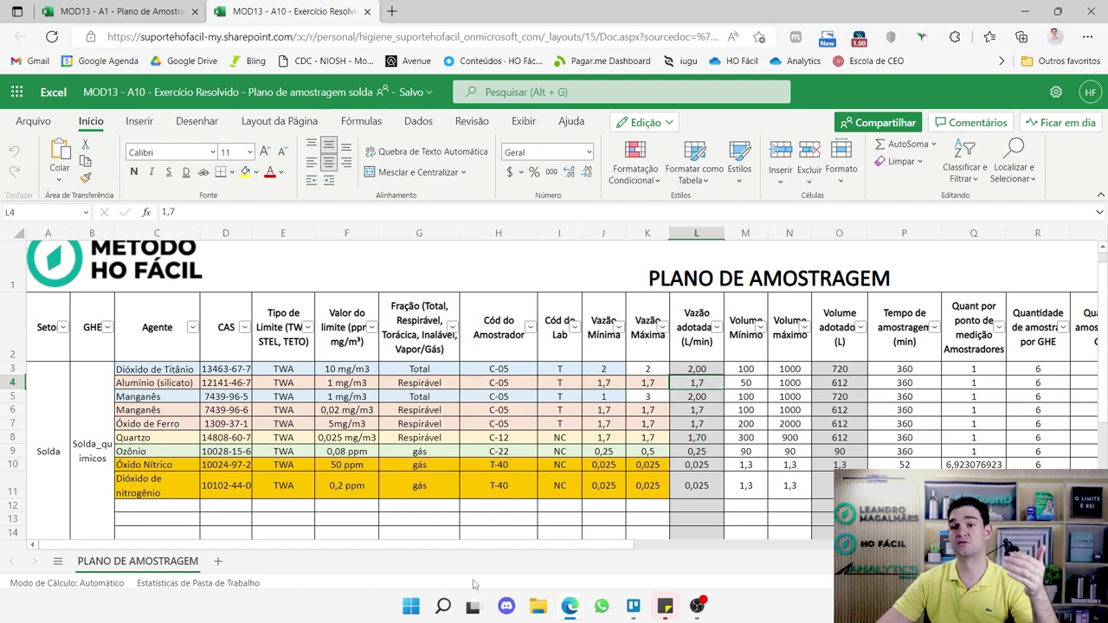
# - Examine the Tempo de amostragem, the samplers-per-measuring-point formula and the sample quantity per GHE for Alumínio (silicato)
pyautogui.press('Right')
pyautogui.press('Right')
pyautogui.press('Right')
pyautogui.press('Right')
pyautogui.press('Right')
pyautogui.press('Right')
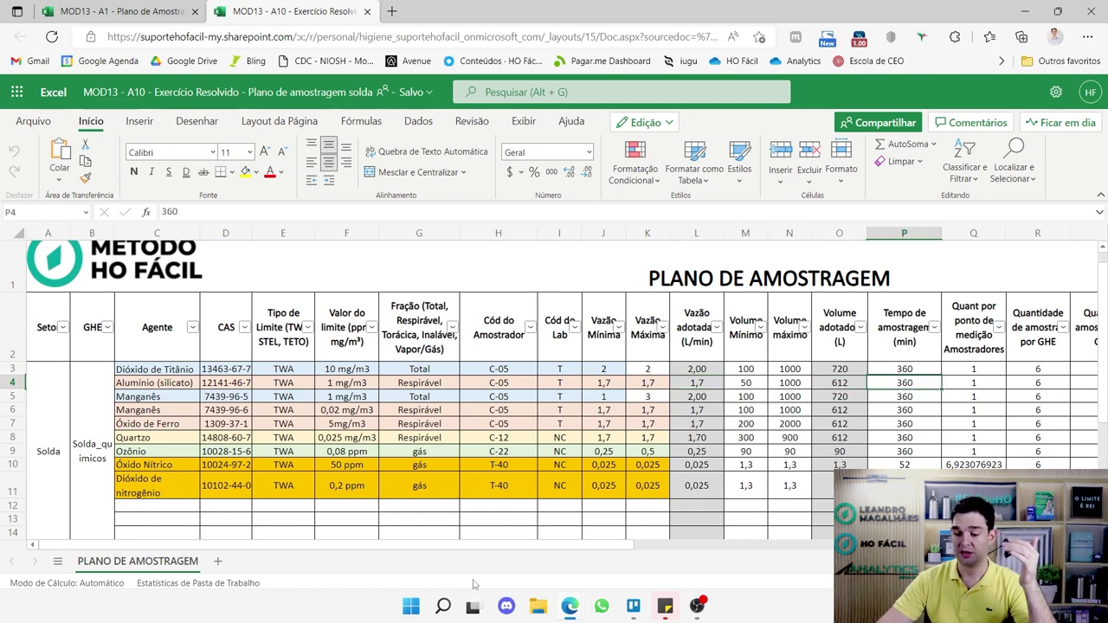
pyautogui.press('Left')
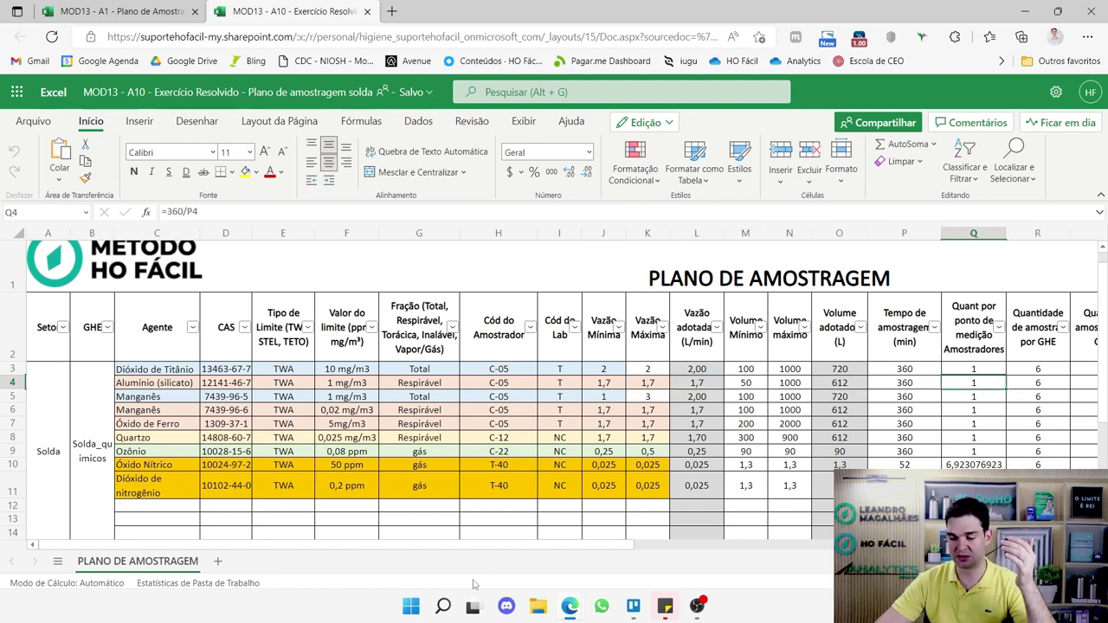
pyautogui.press('Right')
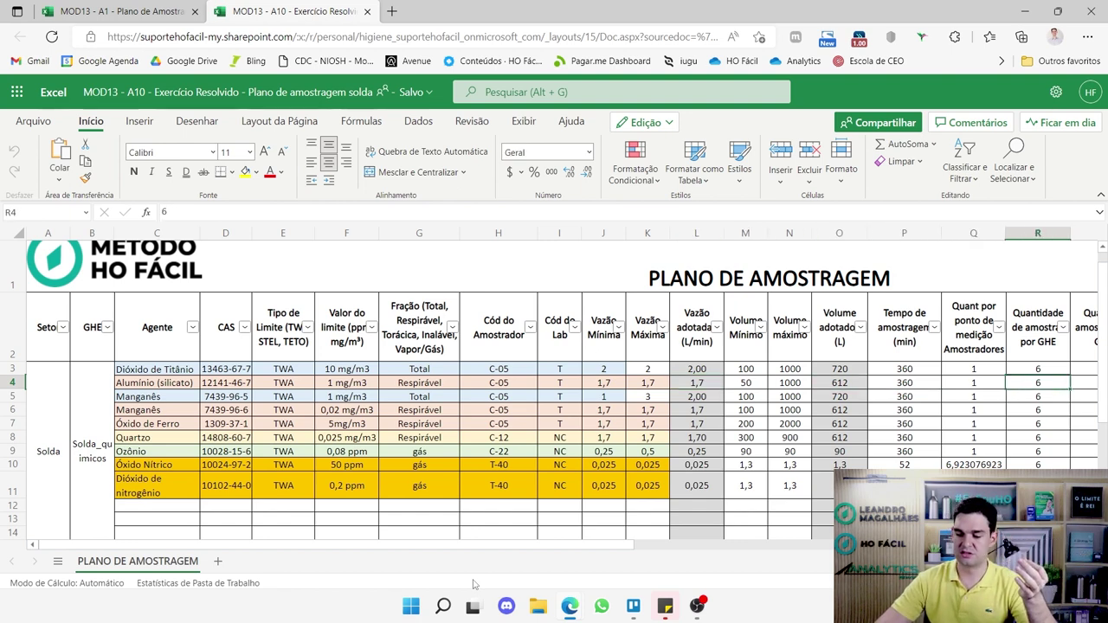